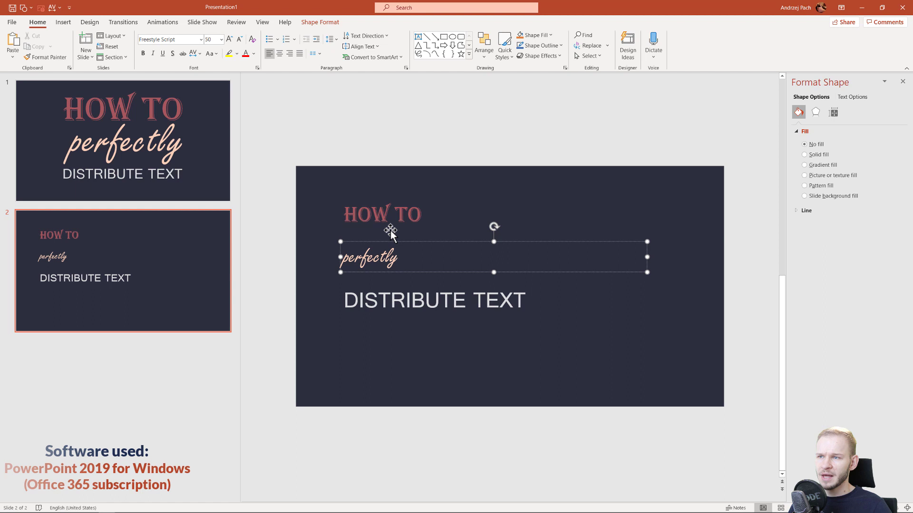
Raise the HOW TO heading's font size from 50 to 66 pt with three Increase Font Size steps.
click(396, 230)
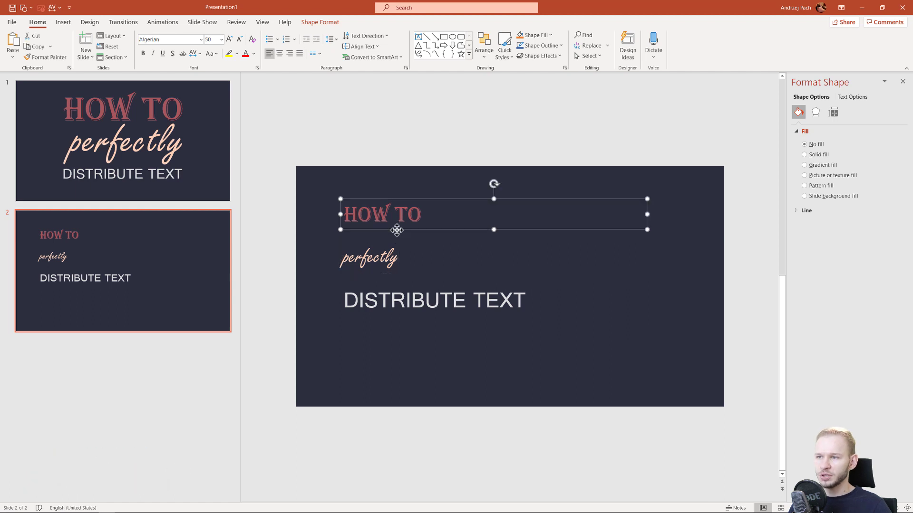
click(229, 39)
click(229, 39)
click(229, 39)
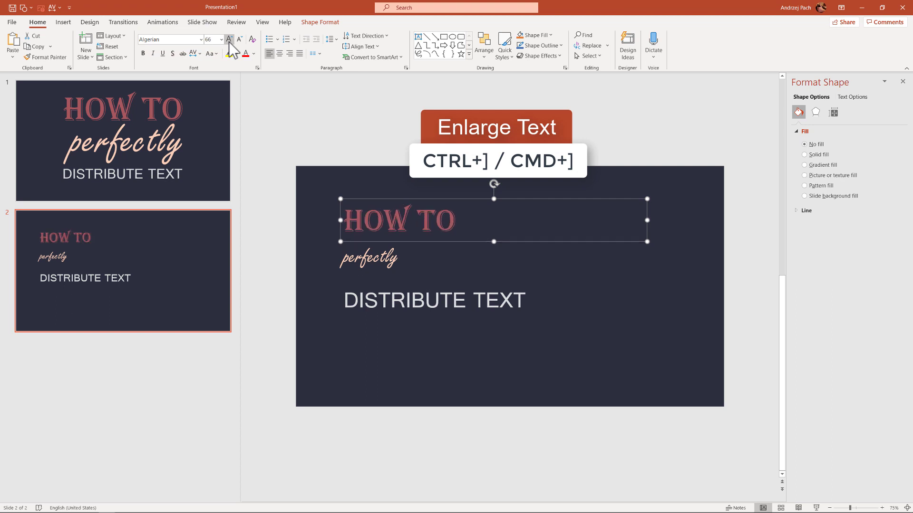
click(326, 167)
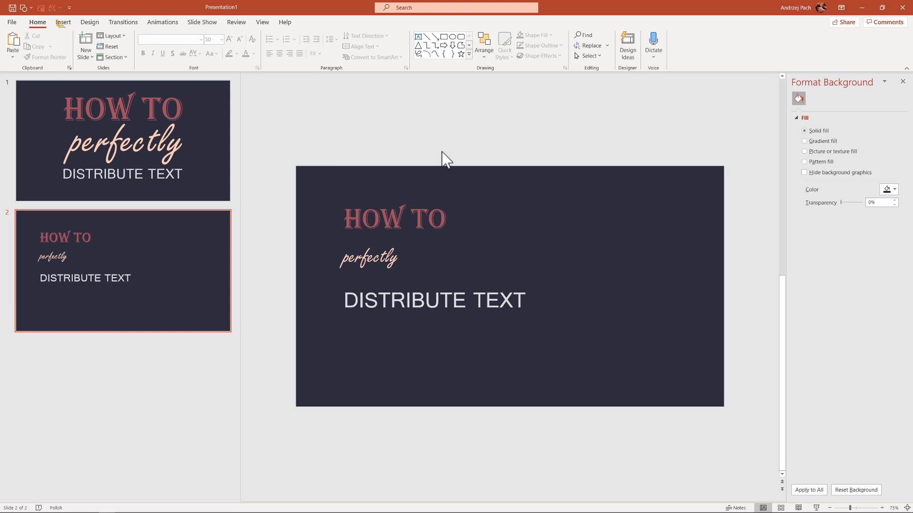
Draw a full-height blue rectangle along the left edge and duplicate it to the right edge.
click(63, 23)
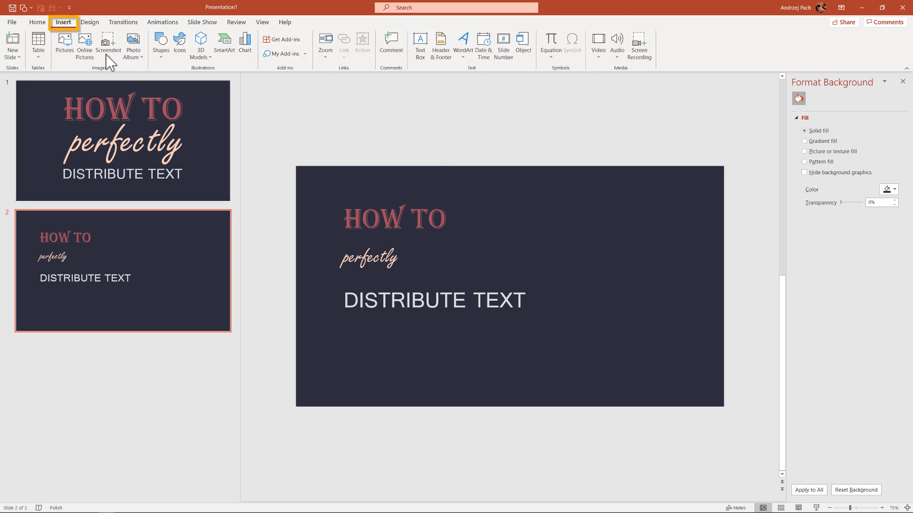
click(161, 47)
click(183, 81)
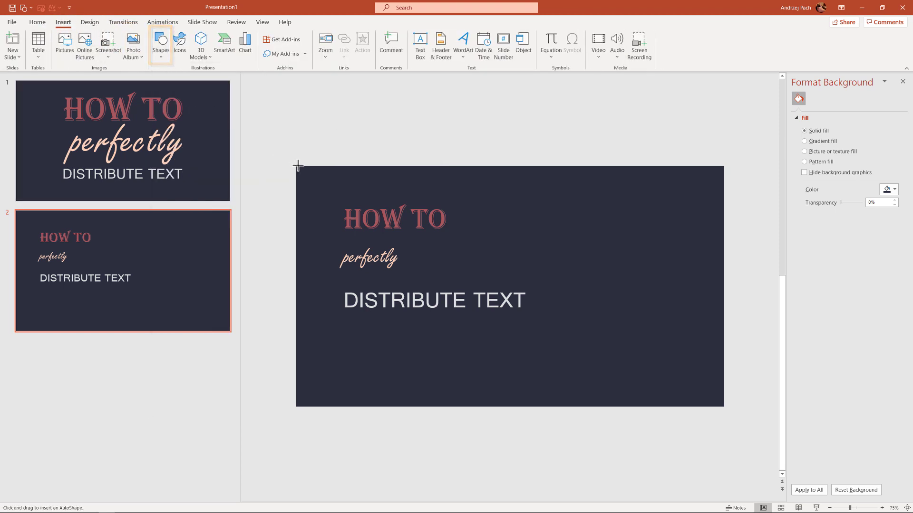
drag(296, 166, 379, 407)
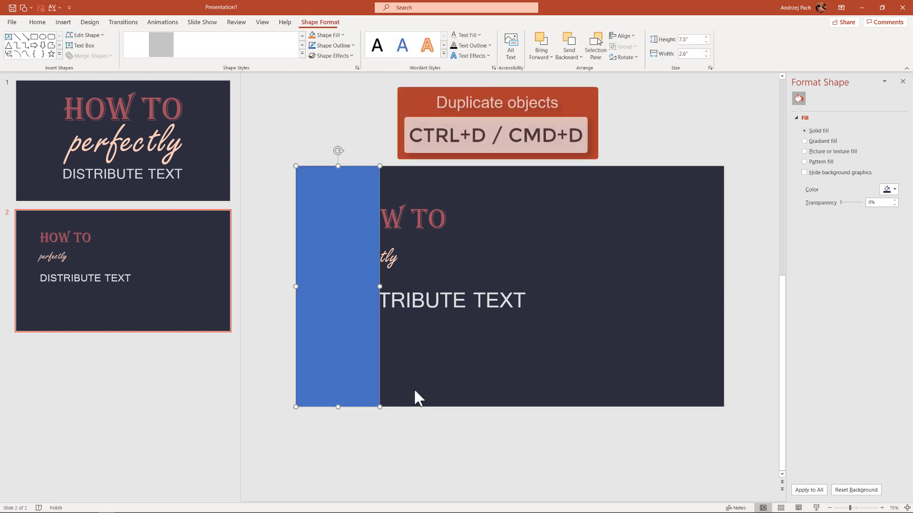
key(ctrl+d)
drag(370, 368, 678, 303)
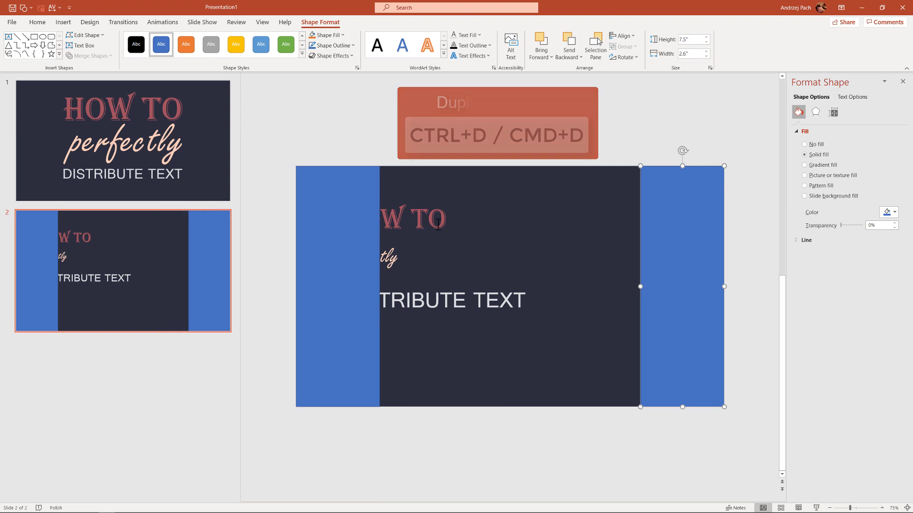
Move HOW TO against the left blue bar, enlarge it with Ctrl+], and nudge it upward.
click(427, 236)
mouse_move(451, 233)
mouse_down()
mouse_move(466, 215)
mouse_move(469, 233)
mouse_up()
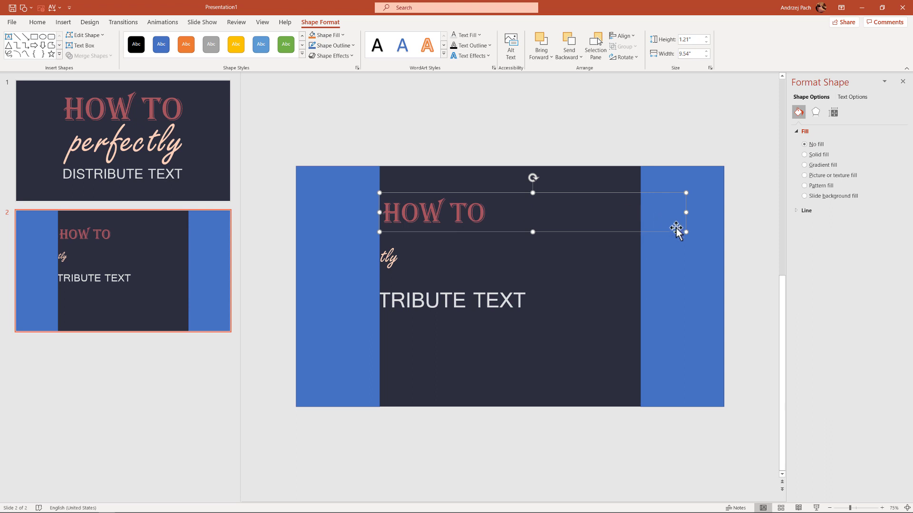
key(ctrl+bracketright)
key(ctrl+bracketright)
key(ctrl+bracketright)
key(ctrl+bracketright)
key(ctrl+bracketright)
key(ctrl+bracketright)
key(ctrl+bracketright)
key(ctrl+bracketright)
key(ctrl+bracketright)
key(ctrl+bracketright)
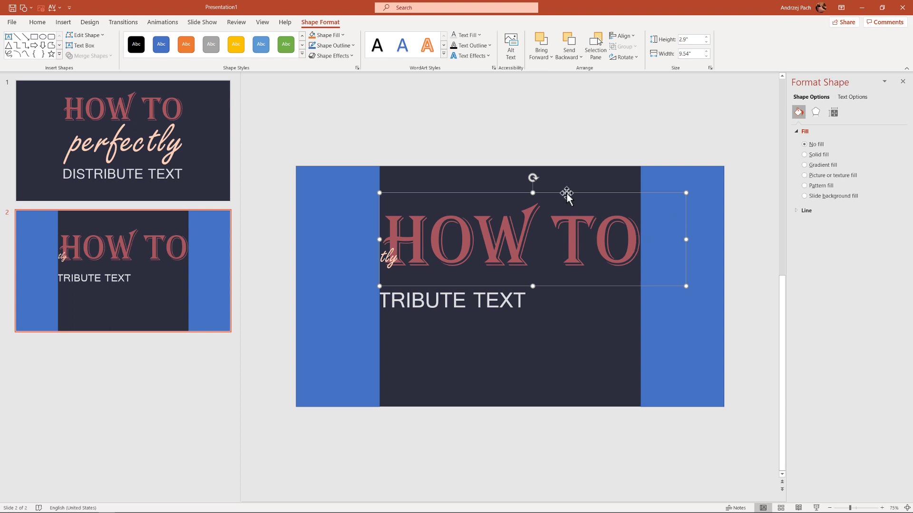
drag(567, 195, 563, 178)
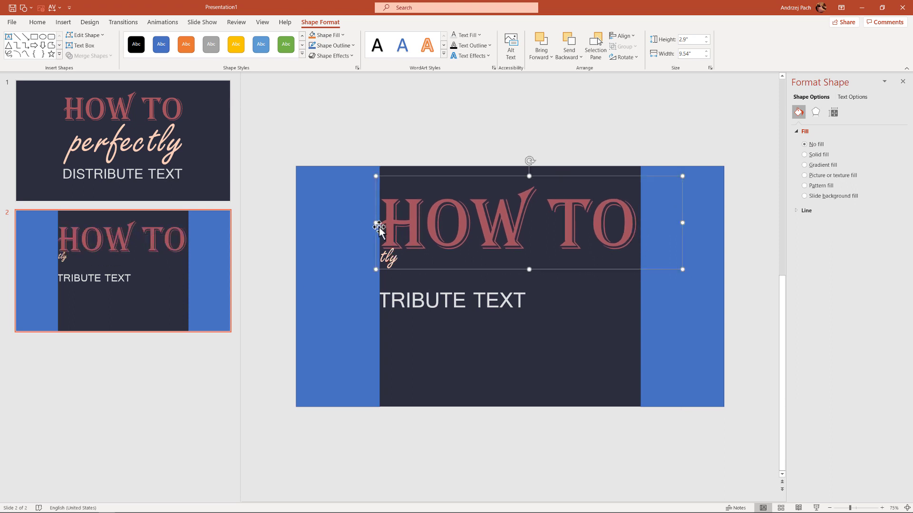
drag(241, 228, 71, 209)
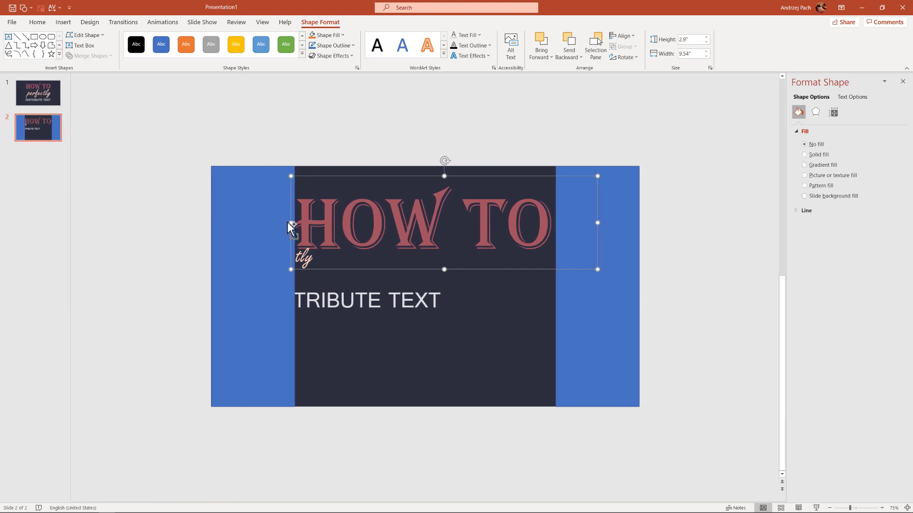
Zoom in and fine-tune the HOW TO font size, trying 167 and 169 before entering a value near 168.
ctrl+scroll(291, 226, up, 5)
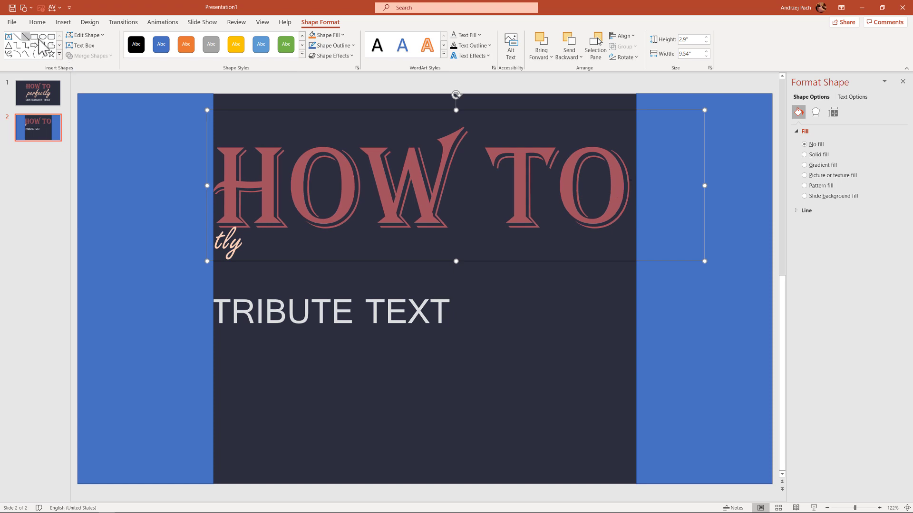
click(37, 22)
click(216, 39)
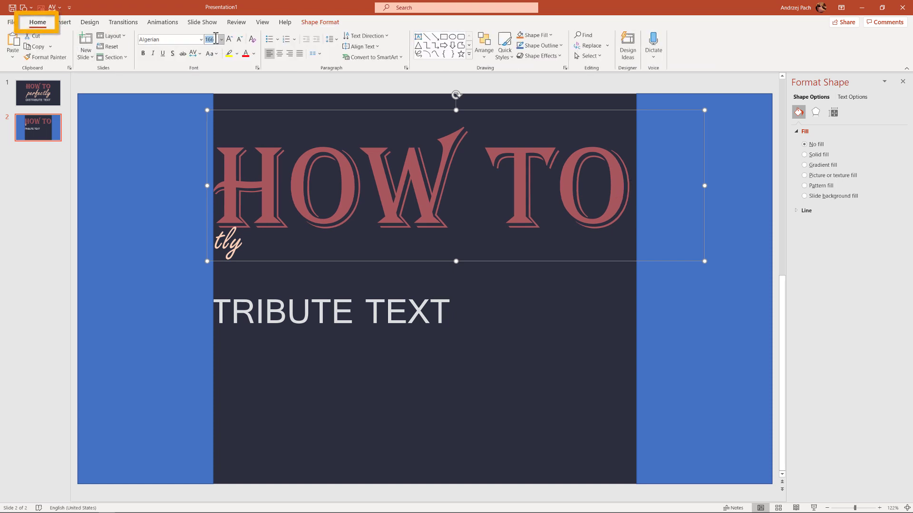
text(167)
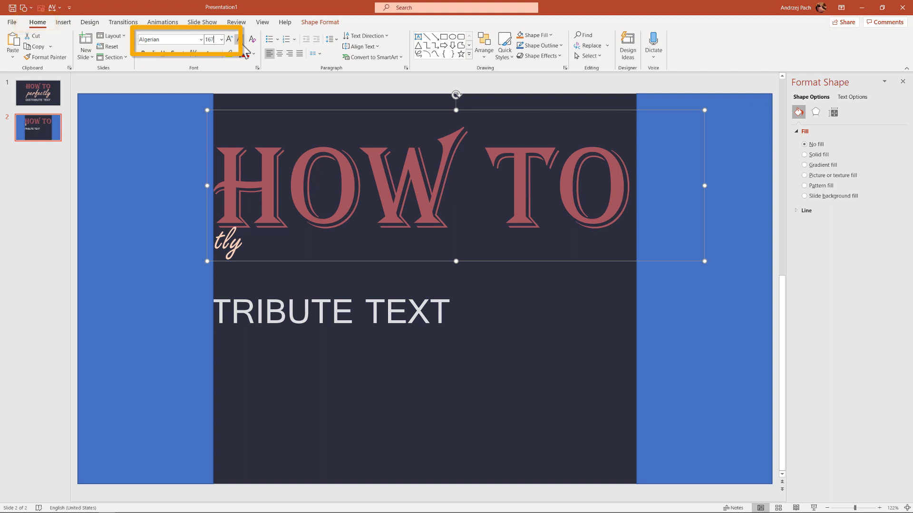
key(Return)
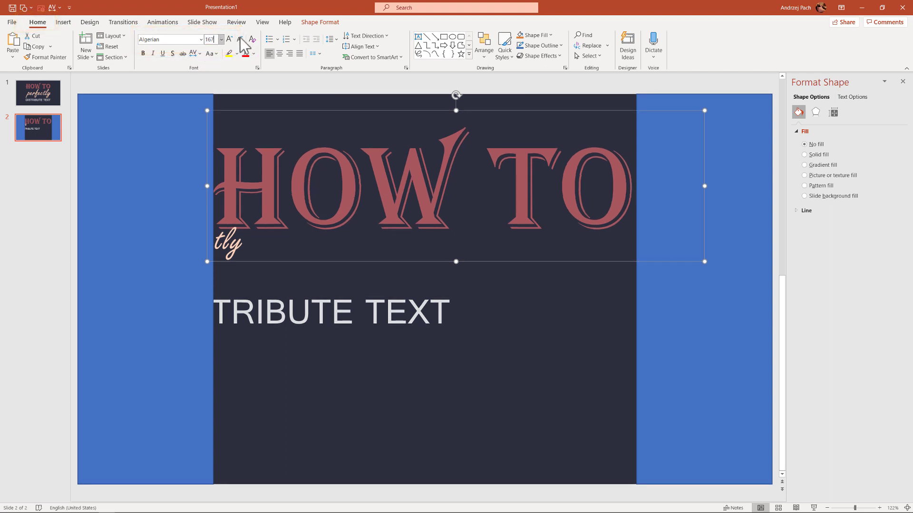
key(Return)
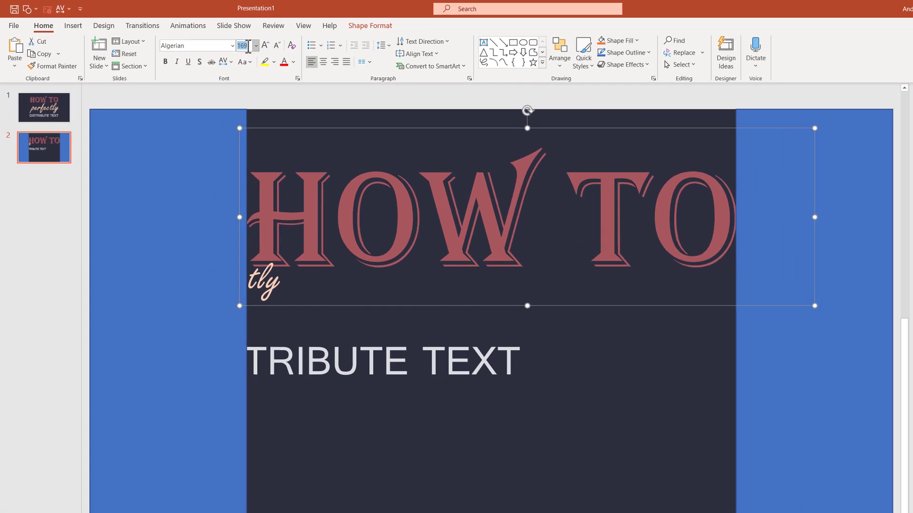
key(BackSpace)
text(8)
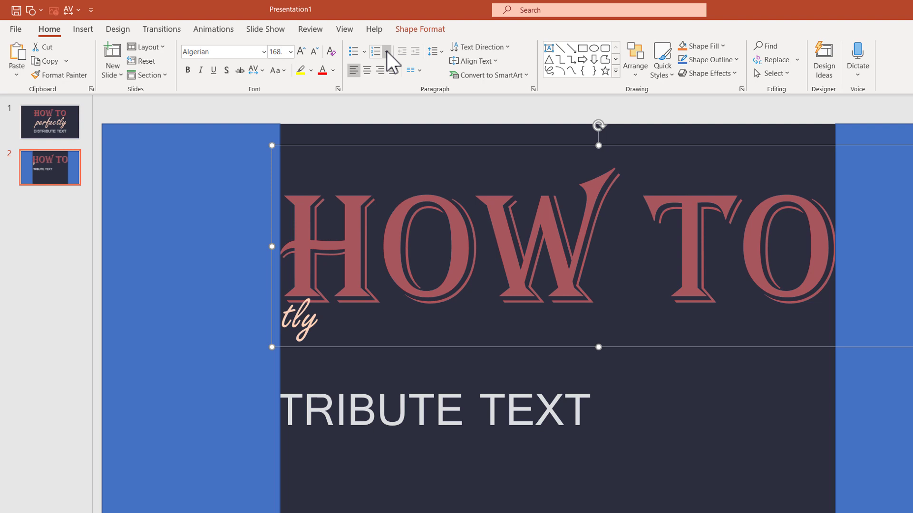
text(.6)
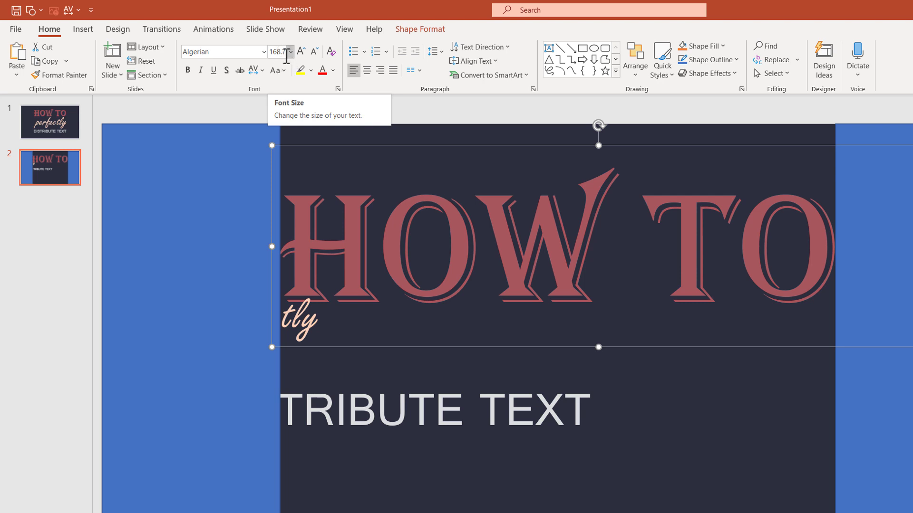
Place perfectly just below HOW TO at 199 pt and shorten its text box.
scroll(430, 353, down, 5)
click(430, 352)
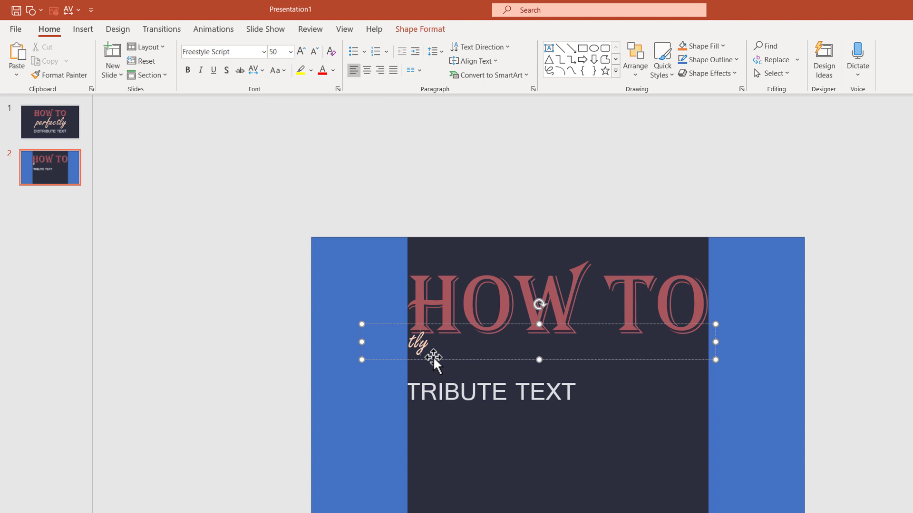
drag(433, 357, 483, 379)
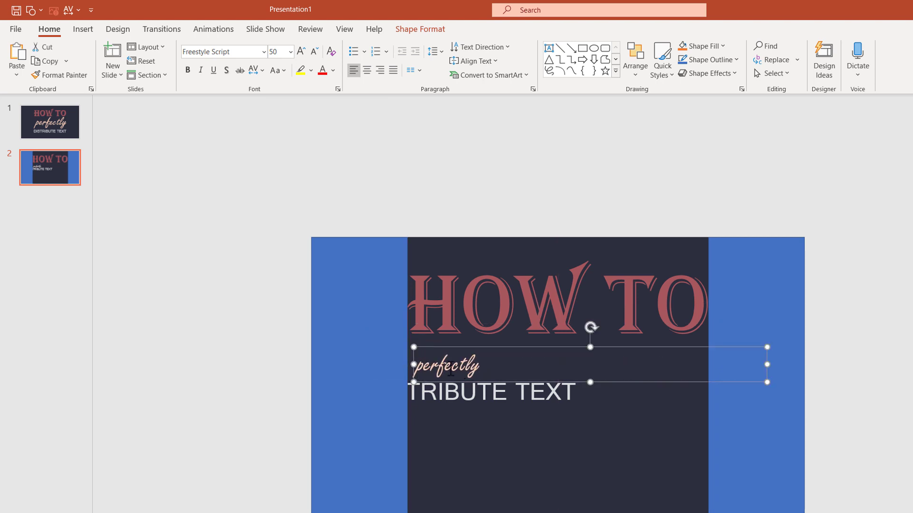
key(ctrl+bracketright)
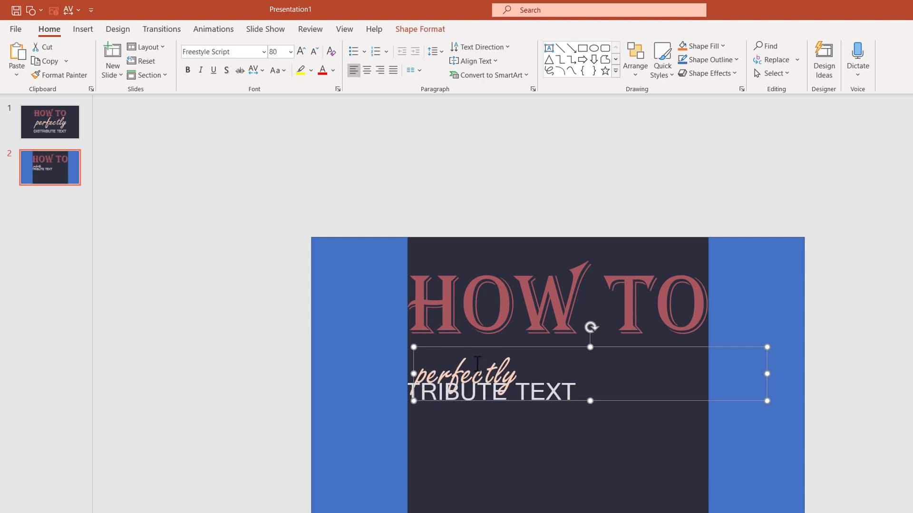
key(ctrl+z)
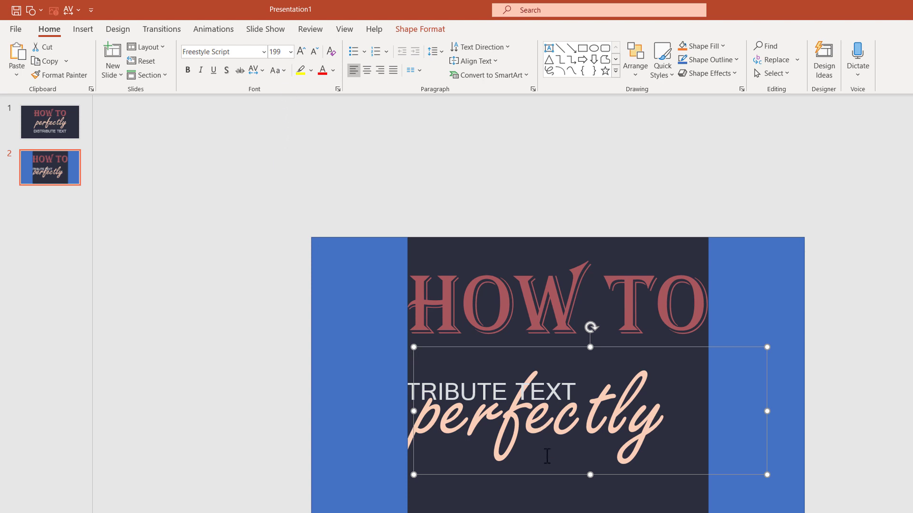
drag(543, 474, 553, 437)
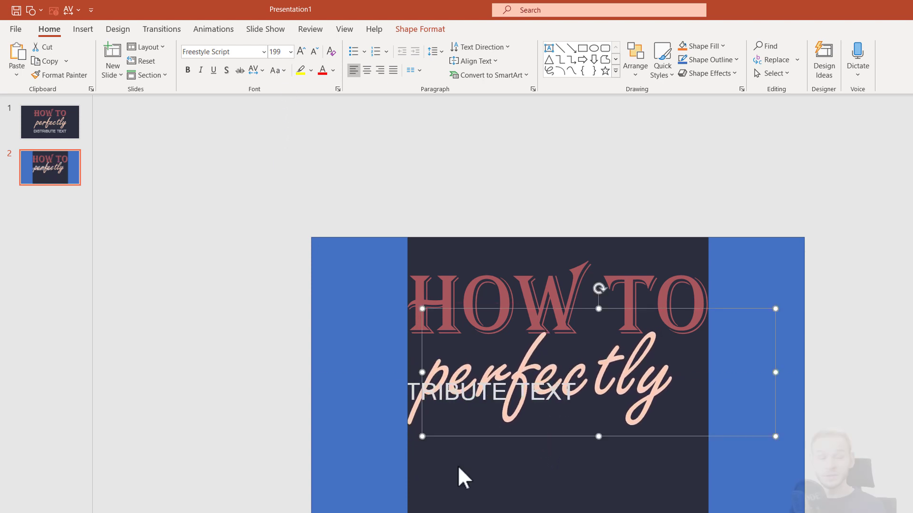
Move DISTRIBUTE TEXT below perfectly and align perfectly against the left blue bar.
click(416, 414)
drag(430, 418, 447, 454)
click(410, 420)
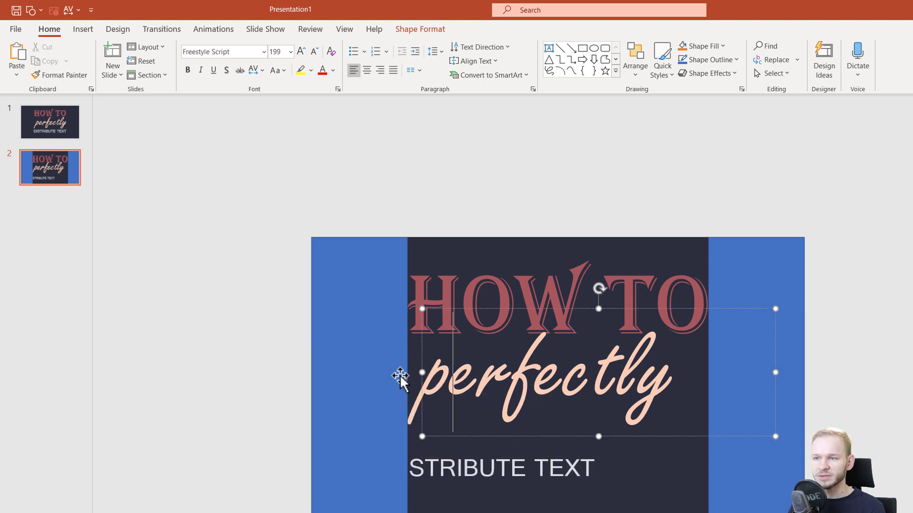
drag(517, 434, 528, 443)
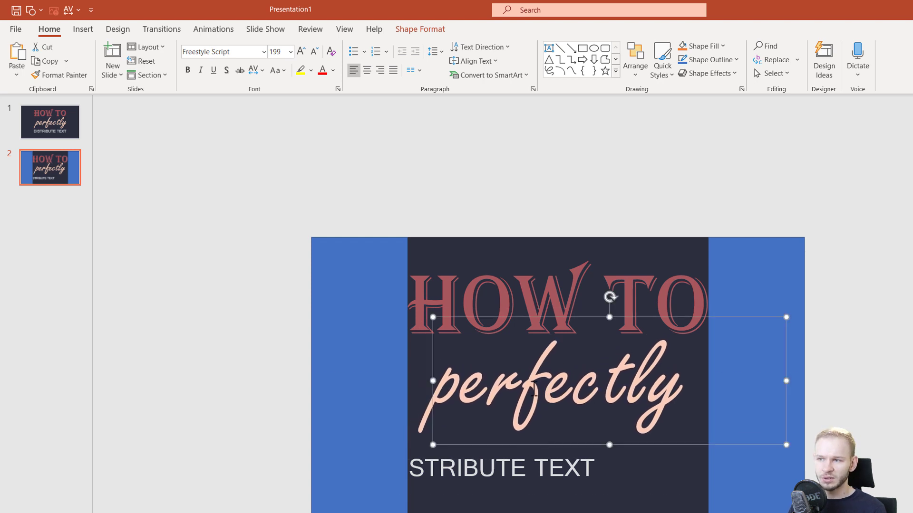
Expand the character spacing of perfectly by 5.5 pt and recentre its text box.
click(262, 70)
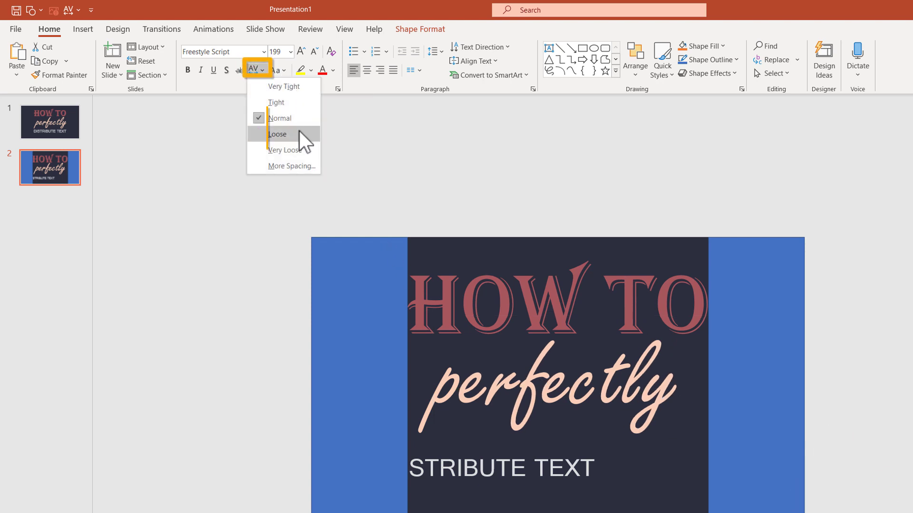
click(298, 166)
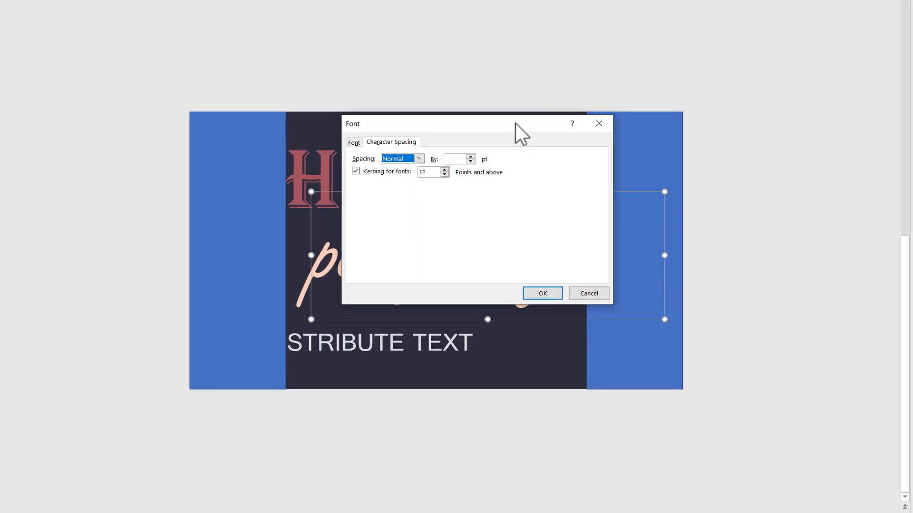
drag(515, 124, 197, 143)
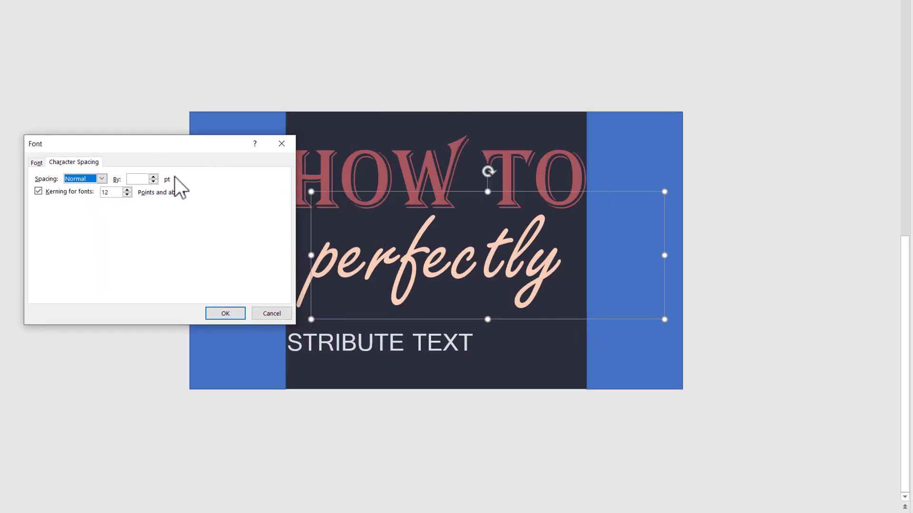
click(153, 178)
click(225, 313)
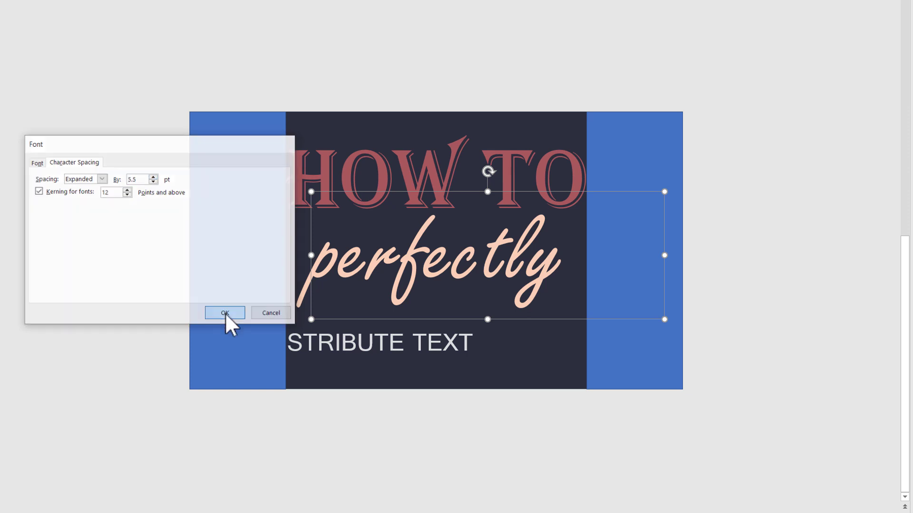
mouse_move(397, 320)
mouse_down()
mouse_move(384, 318)
mouse_move(391, 323)
mouse_up()
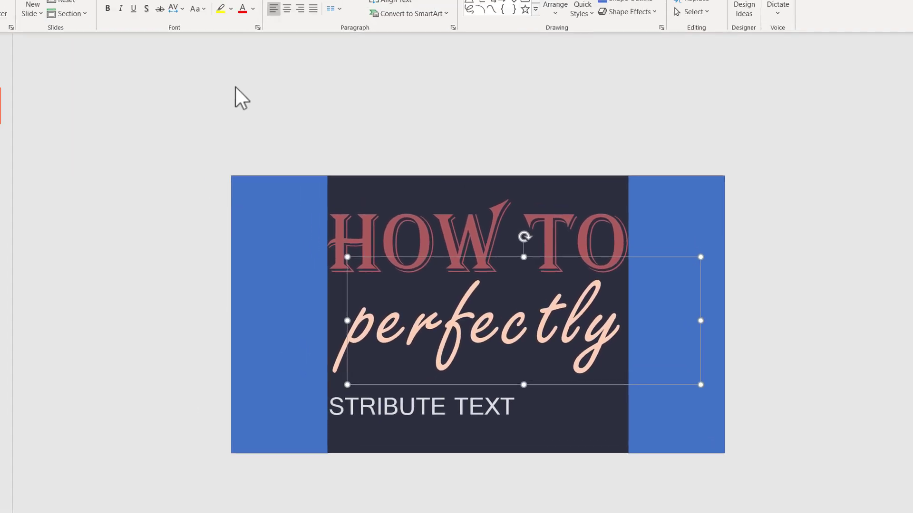
Raise the expanded character spacing of perfectly to 6.6 pt.
click(196, 30)
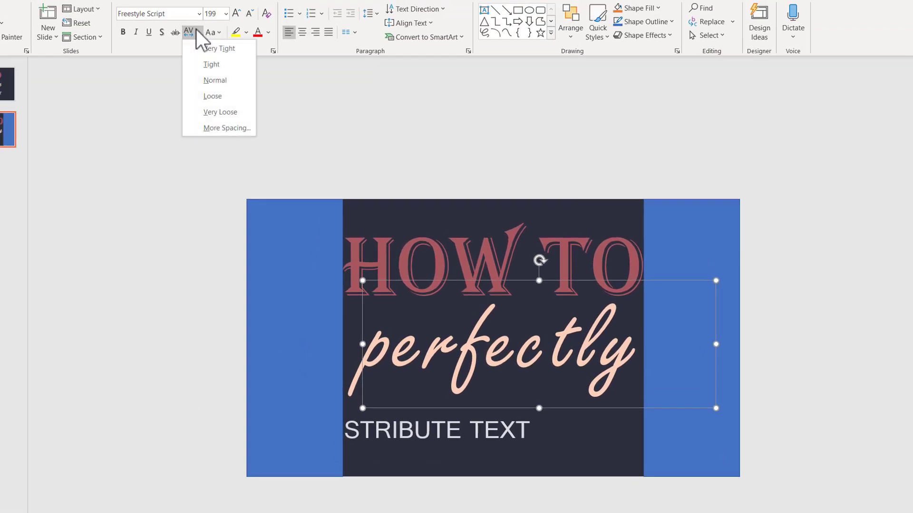
click(245, 128)
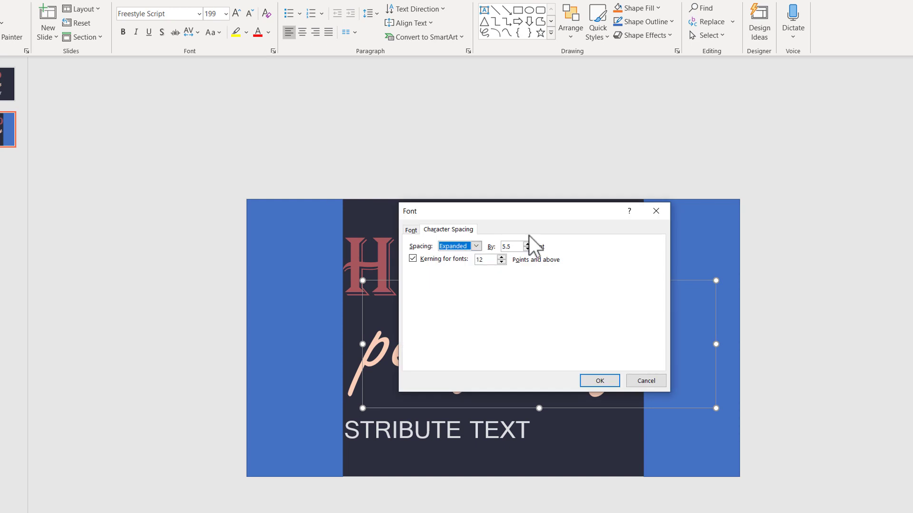
drag(485, 211, 186, 213)
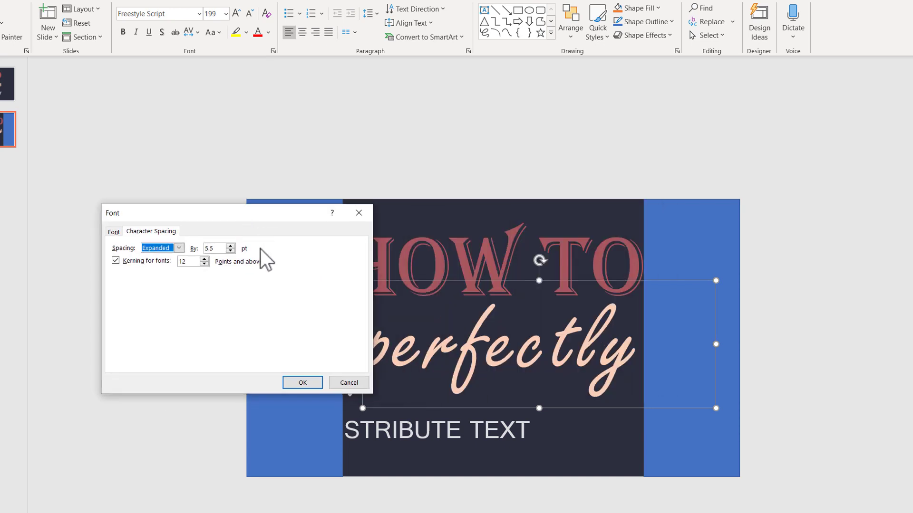
click(230, 246)
click(230, 246)
click(296, 382)
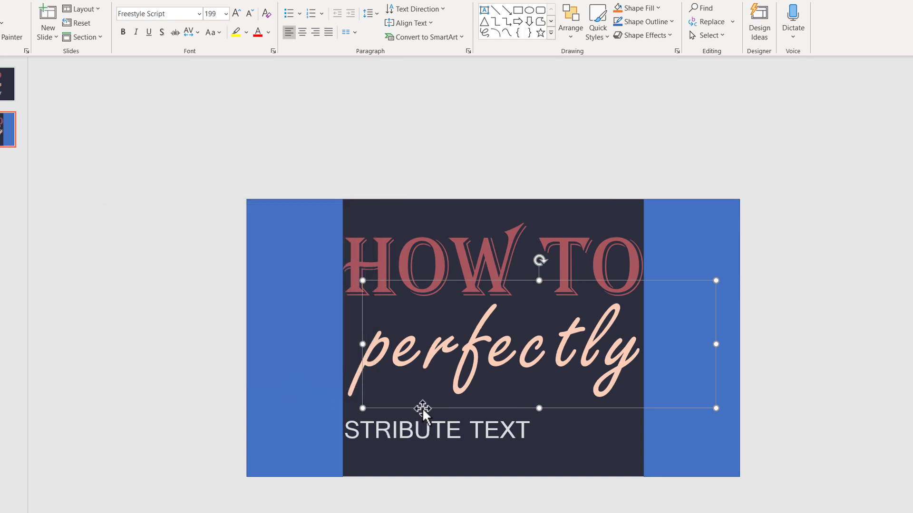
Increase the spacing to 6.7 pt and nudge the perfectly box slightly left.
click(190, 32)
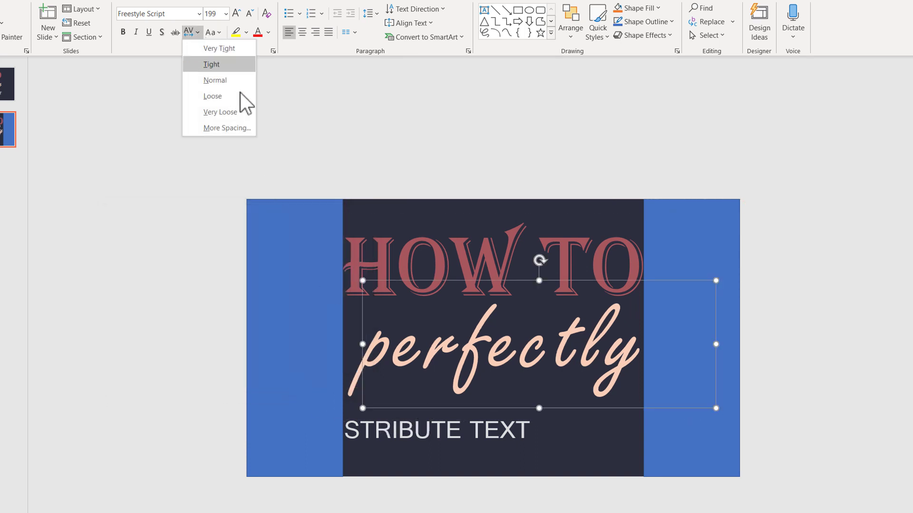
click(240, 128)
click(527, 244)
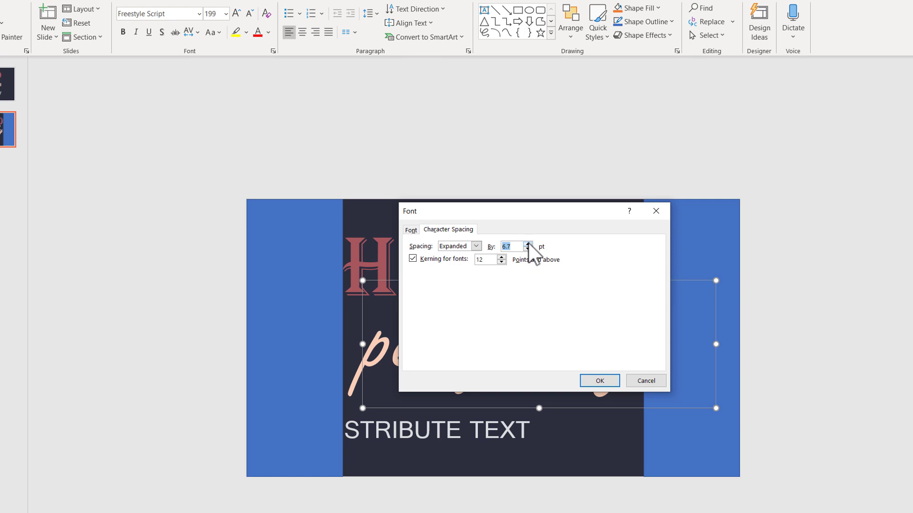
click(613, 384)
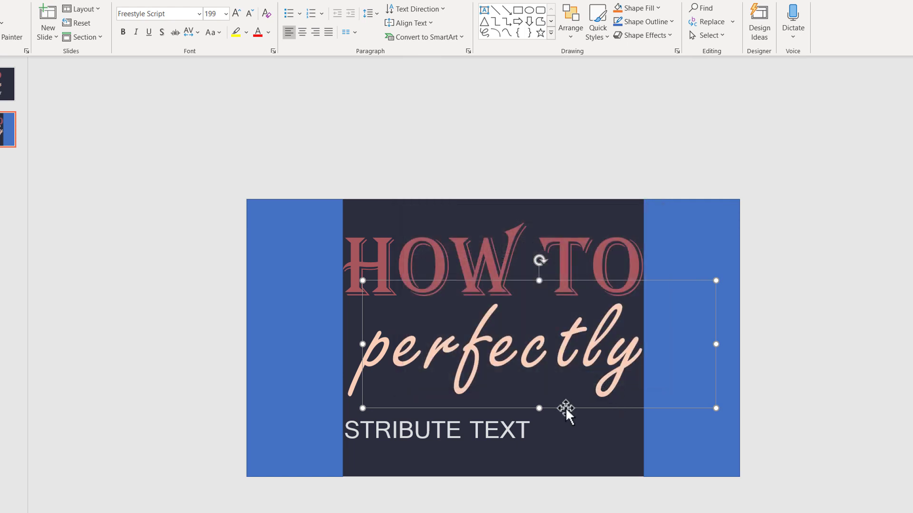
drag(566, 407, 563, 406)
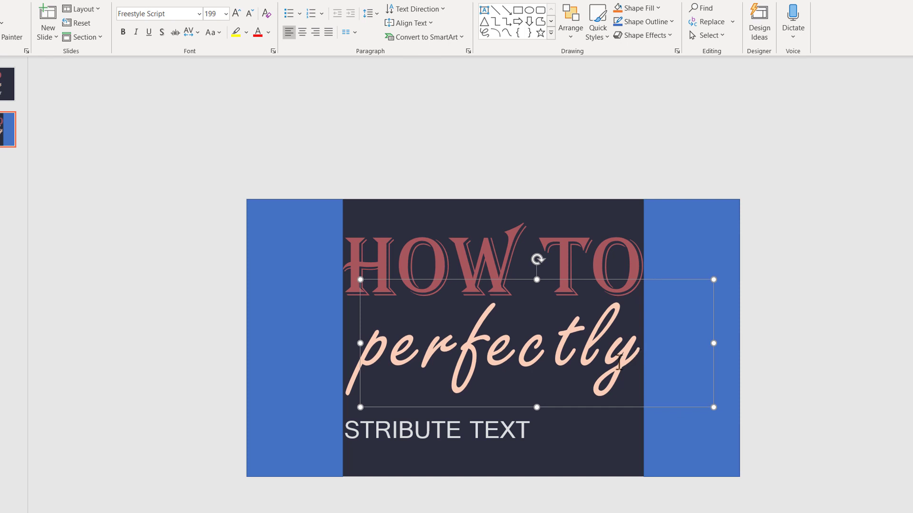
Enlarge DISTRIBUTE TEXT, move it into the dark panel, and set its size to 72.2 pt.
triple_click(482, 455)
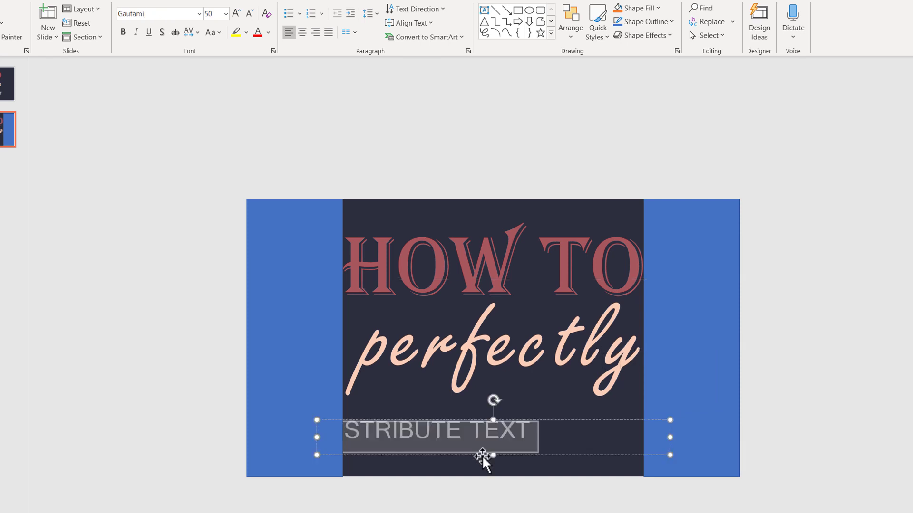
key(ctrl+shift+period)
key(ctrl+shift+period)
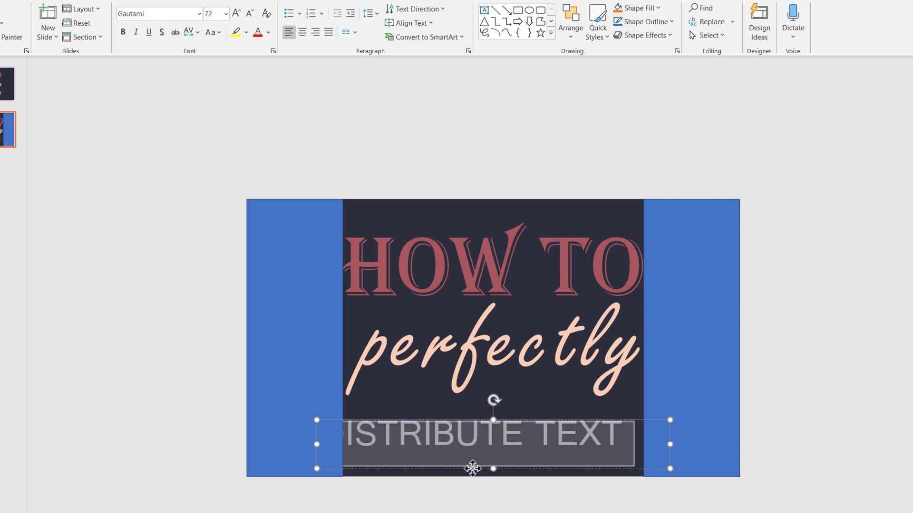
drag(472, 469, 494, 462)
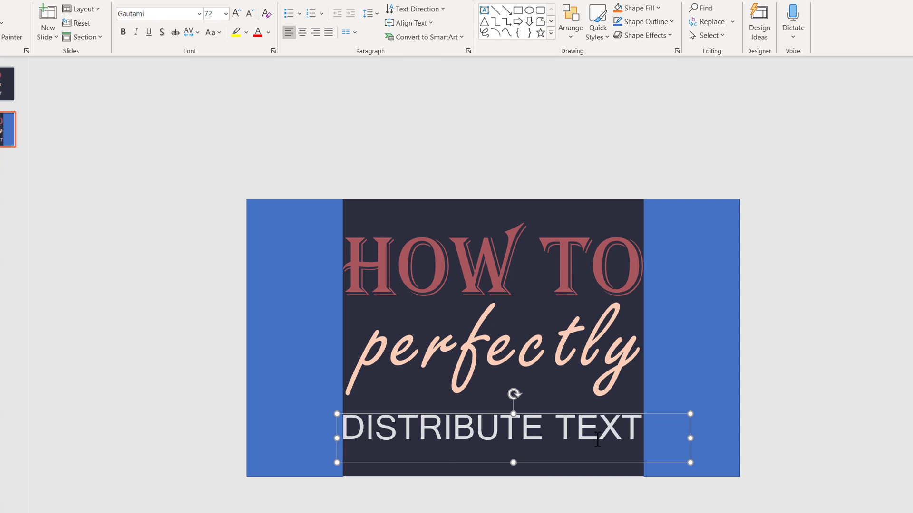
scroll(639, 443, up, 1)
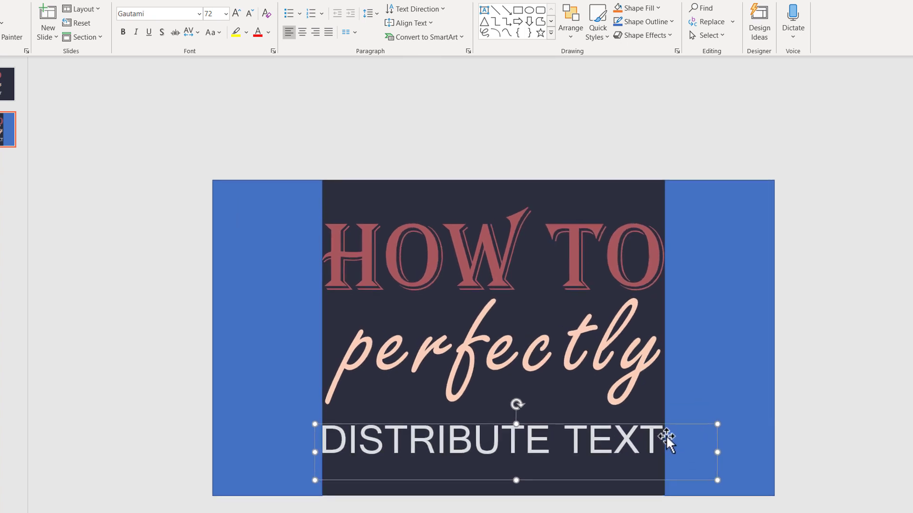
click(211, 13)
text(.4)
key(Return)
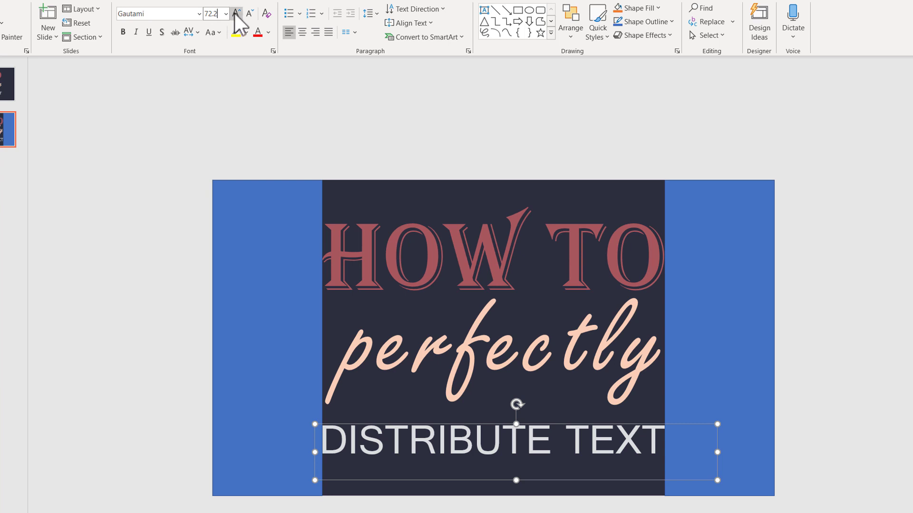
key(Return)
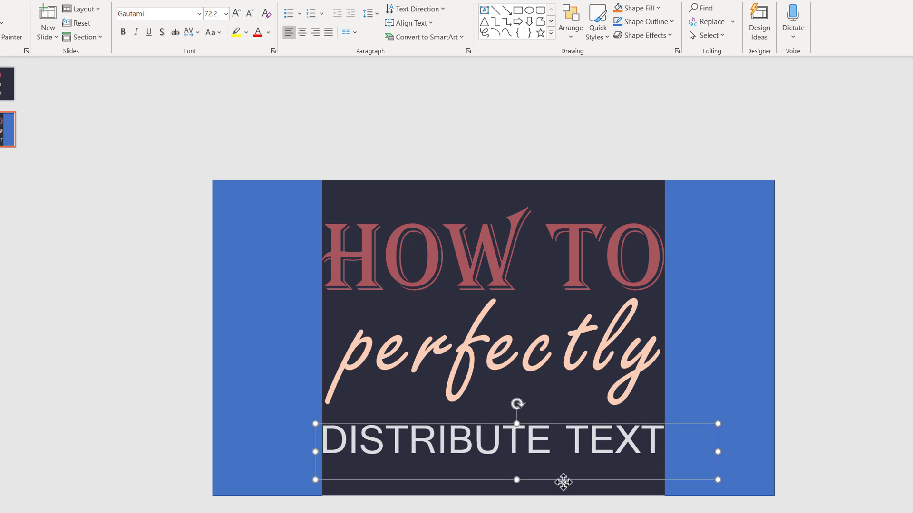
click(743, 336)
Delete the right and left blue rectangles, then clear the selection.
key(Delete)
click(295, 340)
key(Delete)
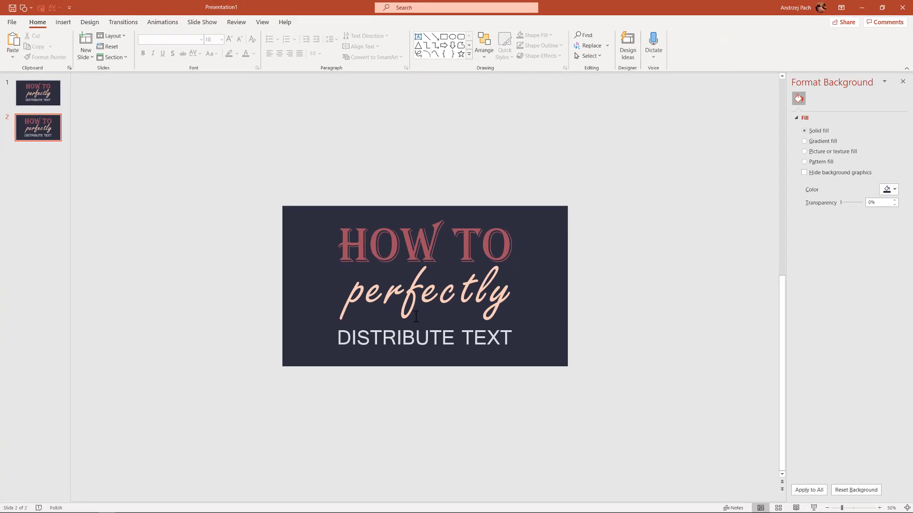
click(416, 316)
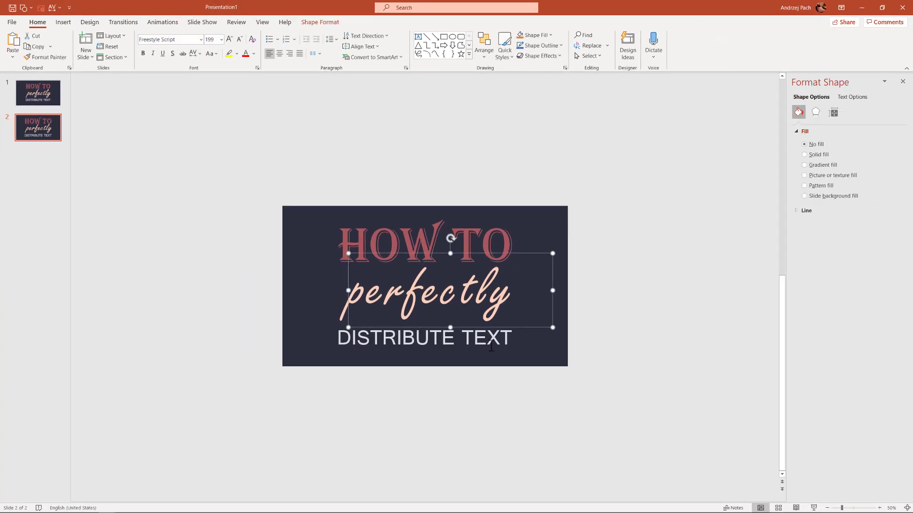
click(557, 360)
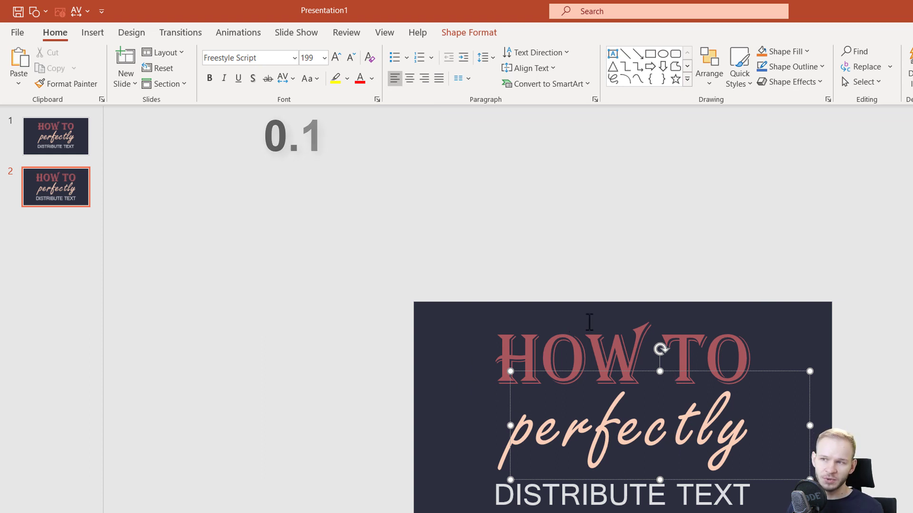
Switch to slide 1 to compare its title with the finished slide 2.
click(65, 135)
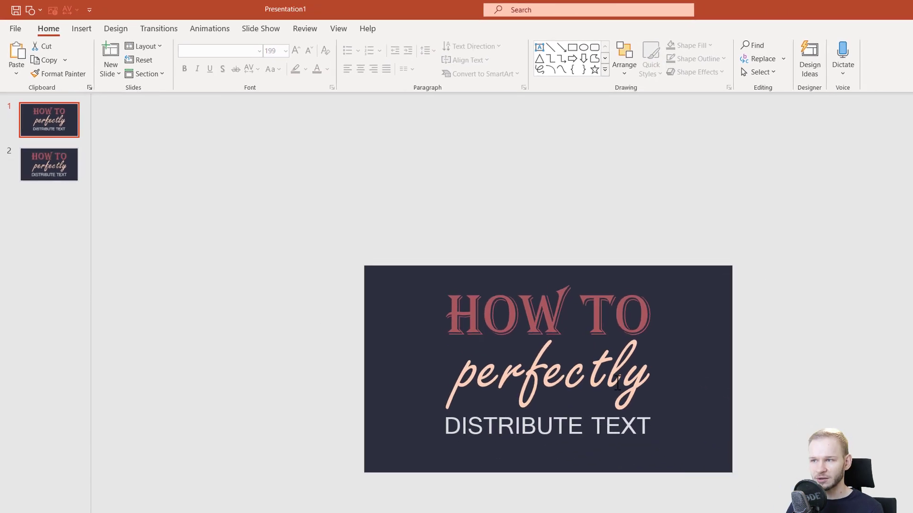